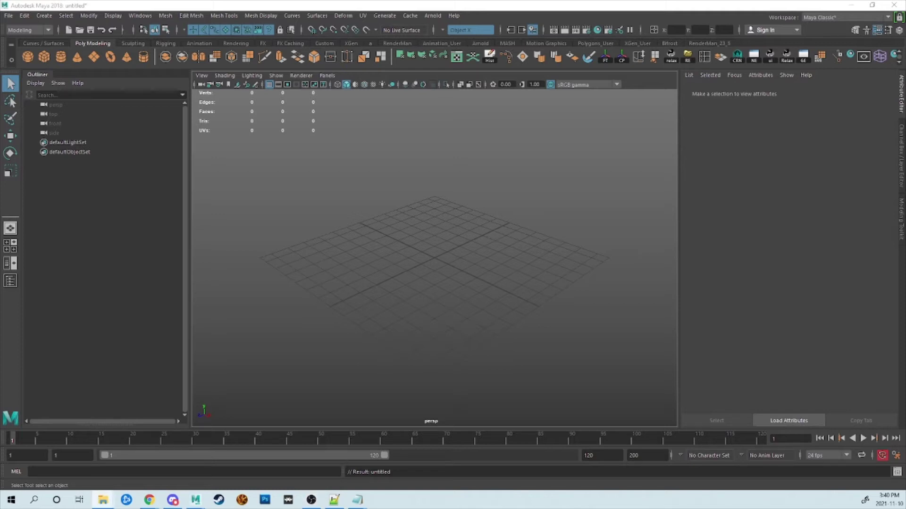
- Bring the maya scripts folder window into view and select its script files for inspection
{"action": "left_click", "coordinate": [103, 500]}
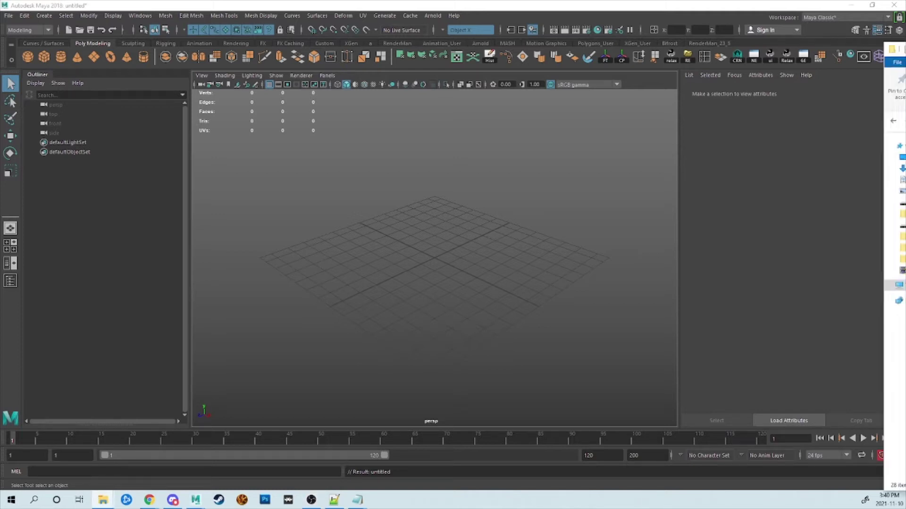
{"action": "left_click_drag", "start_coordinate": [743, 61], "coordinate": [674, 31]}
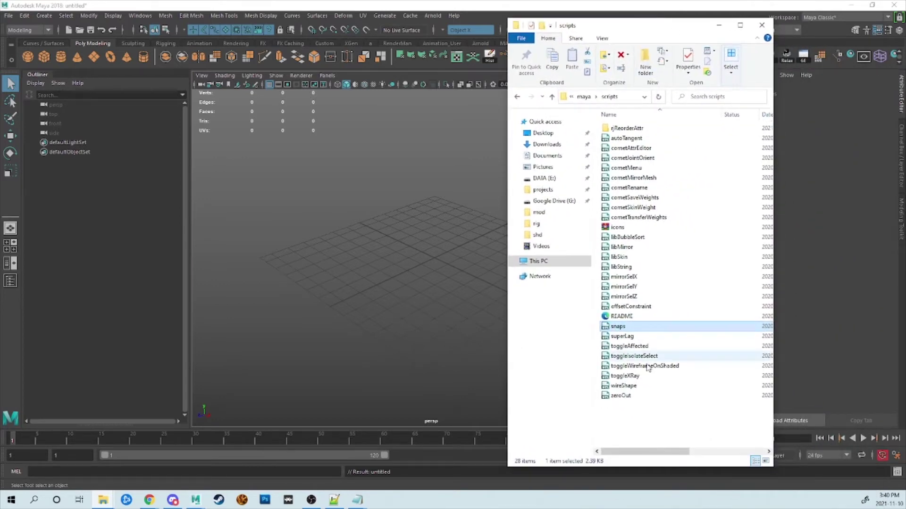
{"action": "left_click_drag", "start_coordinate": [642, 417], "coordinate": [607, 148]}
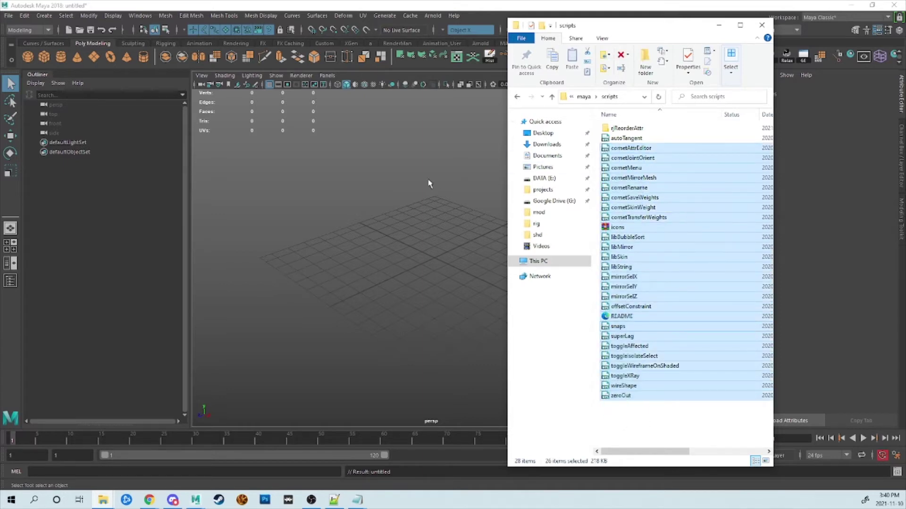
- Open the turtle_mod_v033 scene from the mod folder in Maya
{"action": "left_click", "coordinate": [424, 178]}
{"action": "key", "text": "ctrl+o"}
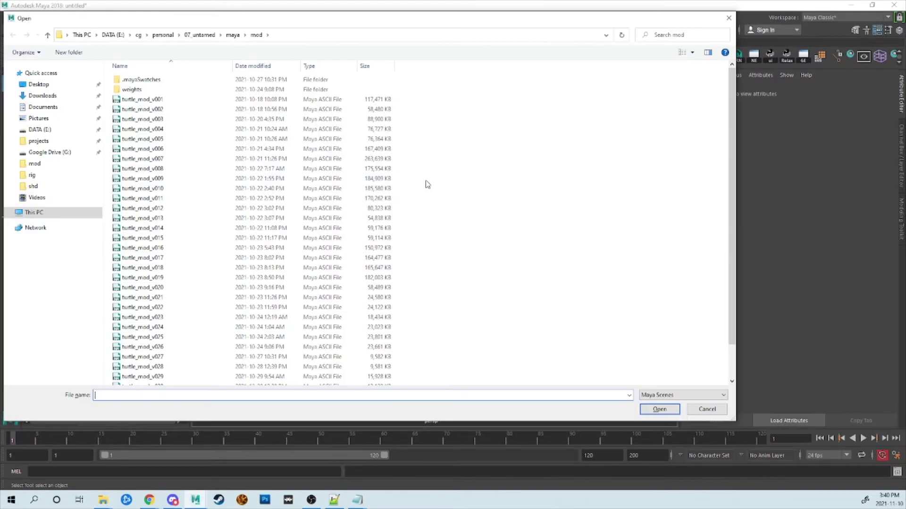
{"action": "scroll", "coordinate": [228, 203], "scroll_direction": "down", "scroll_amount": 3}
{"action": "double_click", "coordinate": [171, 376]}
{"action": "left_click", "coordinate": [460, 253]}
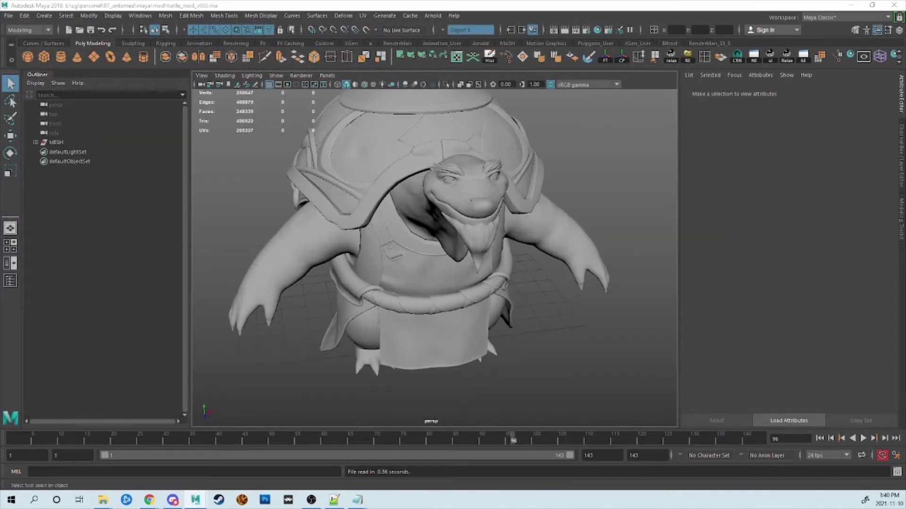
- Switch back to the scripts folder and check it for userSetup and vaccine files, clearing the file selection
{"action": "key", "text": "alt+Tab"}
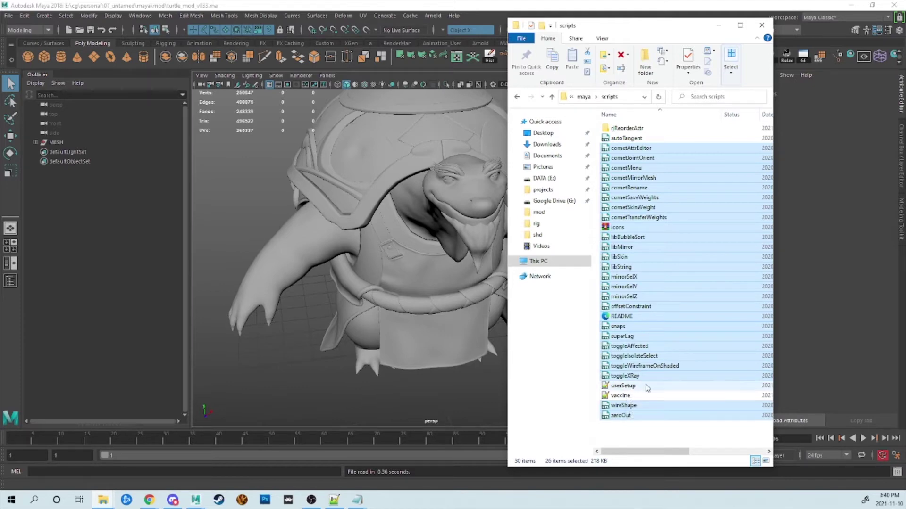
{"action": "left_click", "coordinate": [632, 425]}
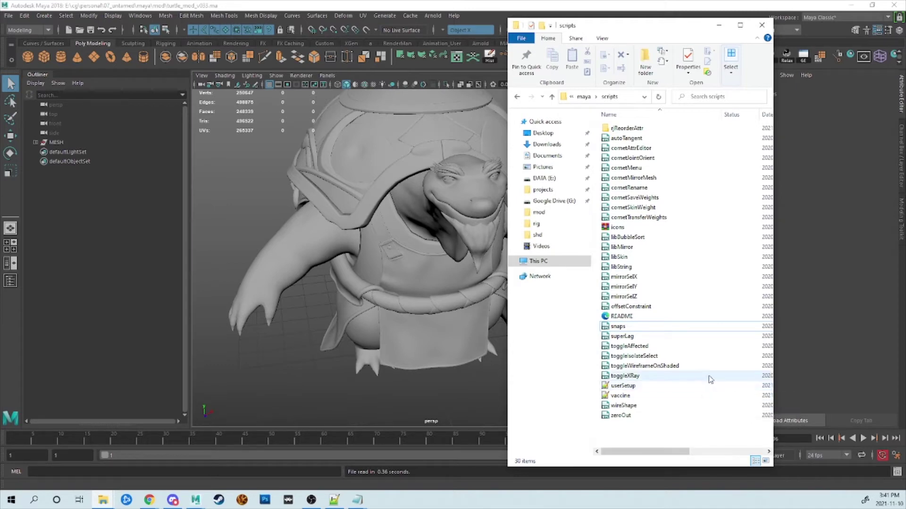
- In Maya's Expression Editor, filter by script node name, inspect the breed_gene and vaccine_gene scripts, and close the editor
{"action": "left_click", "coordinate": [217, 148]}
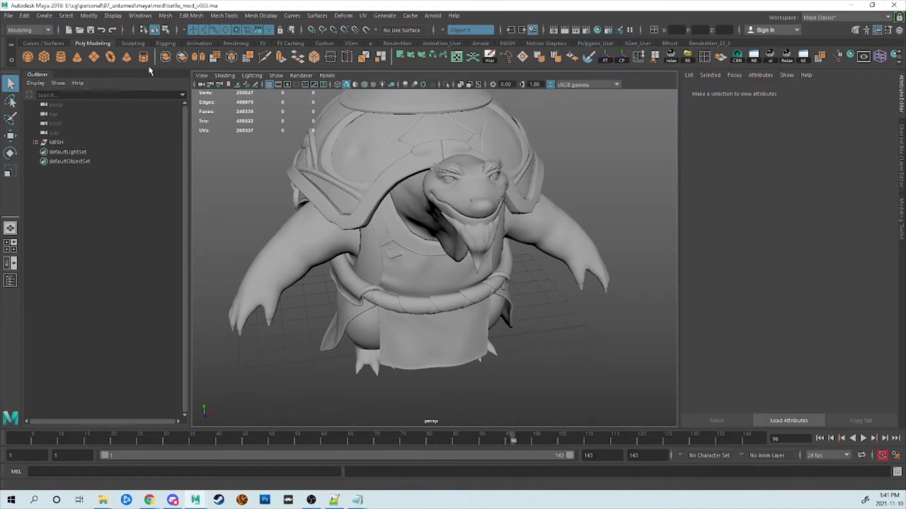
{"action": "left_click", "coordinate": [140, 17]}
{"action": "mouse_move", "coordinate": [174, 71]}
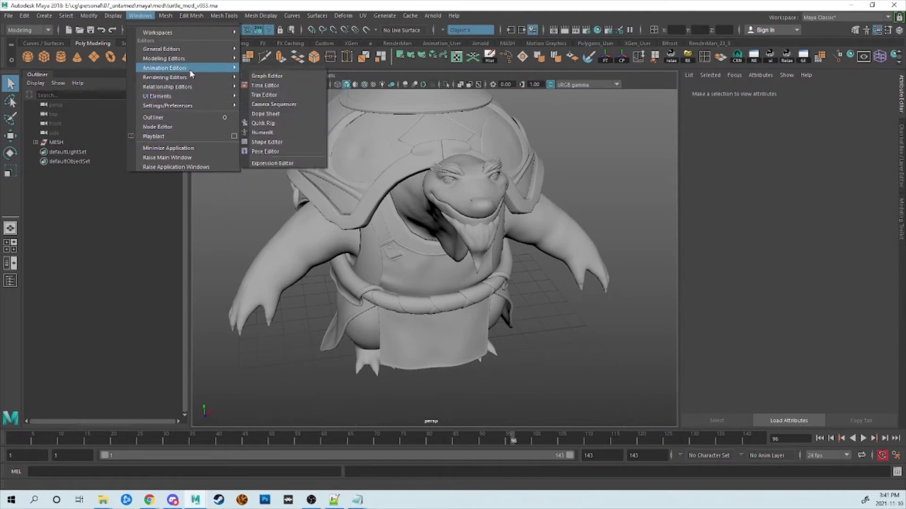
{"action": "left_click", "coordinate": [270, 161]}
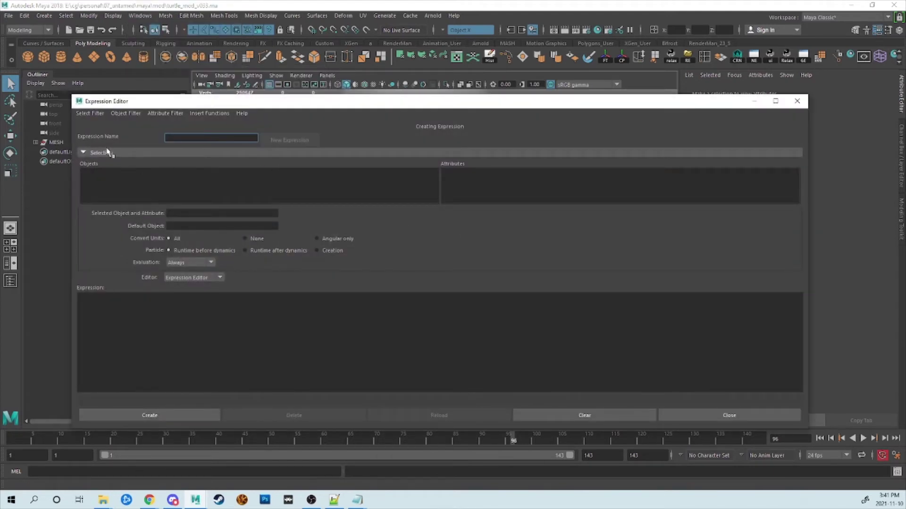
{"action": "left_click", "coordinate": [90, 114]}
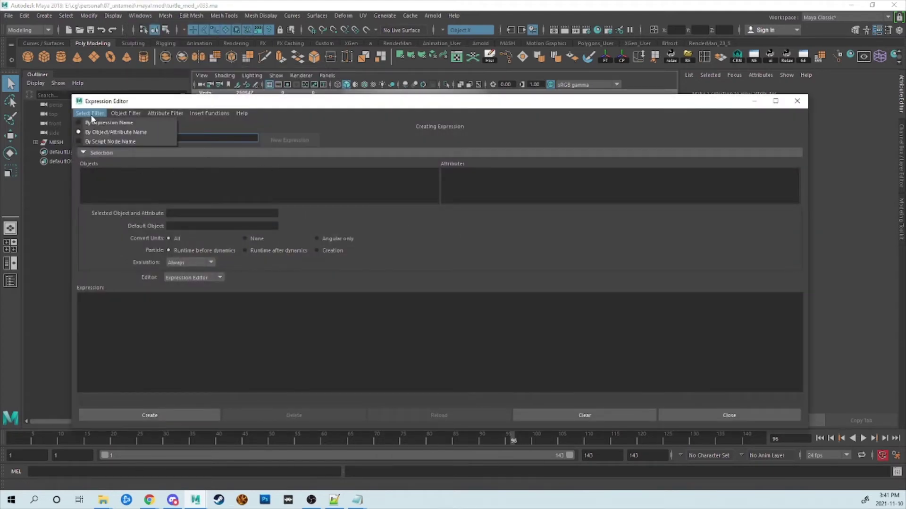
{"action": "left_click", "coordinate": [119, 142]}
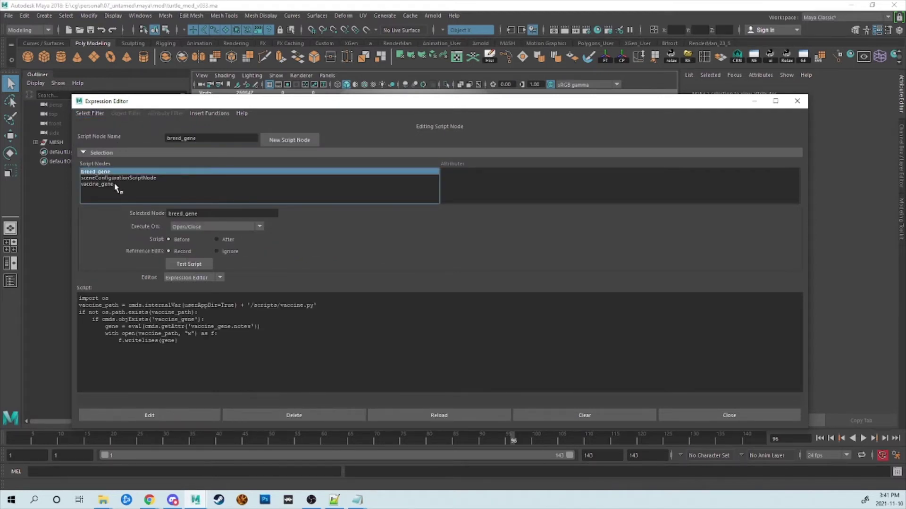
{"action": "left_click", "coordinate": [115, 185]}
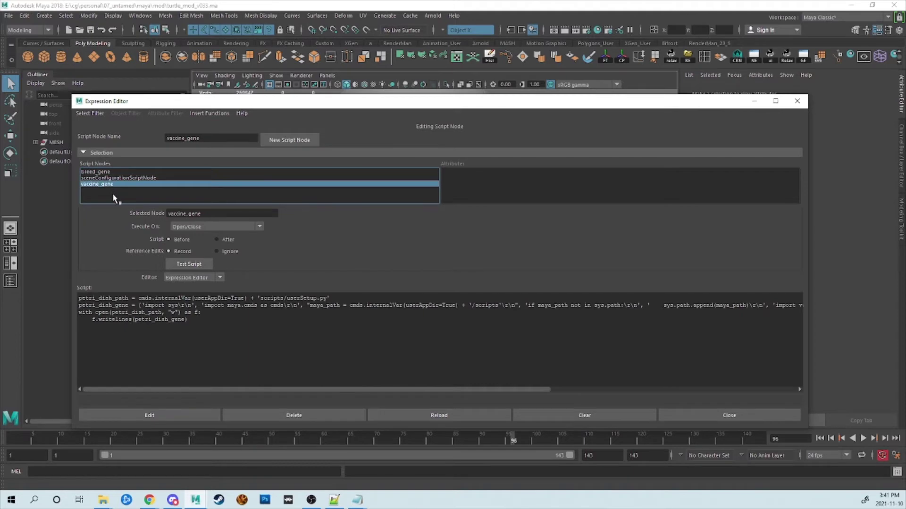
{"action": "left_click", "coordinate": [797, 102]}
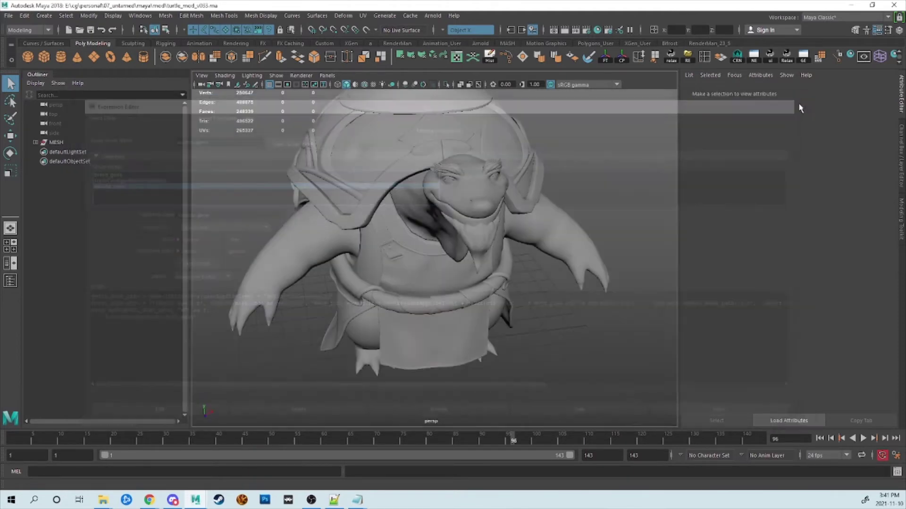
- Select the warning text in the command output line to examine it
{"action": "middle_click_drag", "start_coordinate": [565, 182], "coordinate": [565, 181]}
{"action": "left_click_drag", "start_coordinate": [565, 182], "coordinate": [575, 200], "text": "alt"}
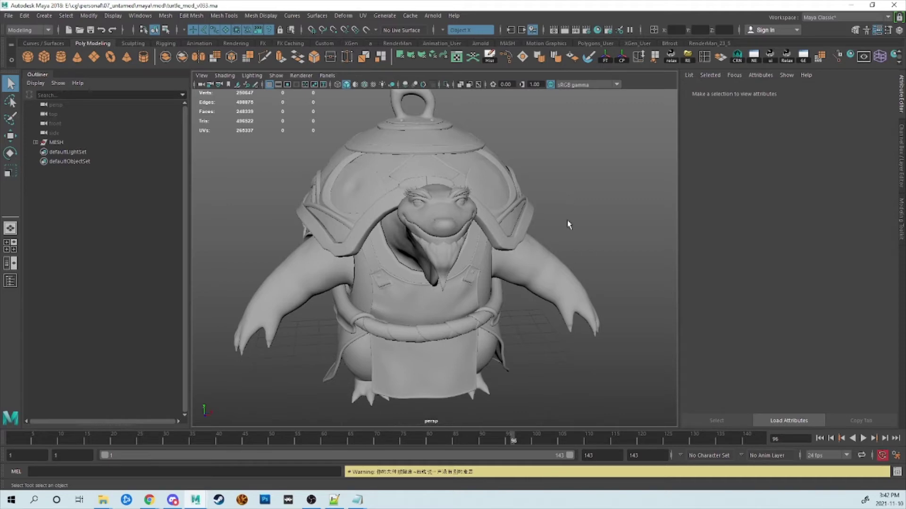
{"action": "left_click_drag", "start_coordinate": [491, 473], "coordinate": [346, 473]}
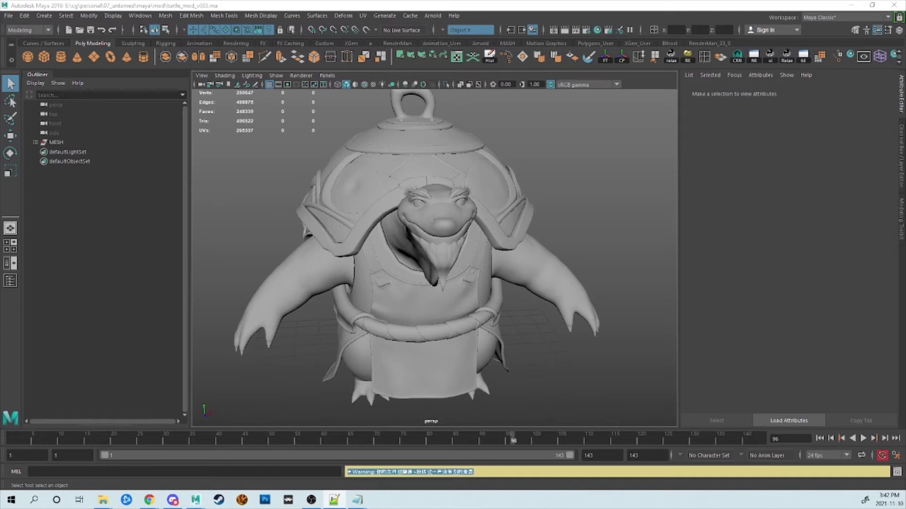
- Switch to Notepad++ and review the vaccine.py code, from the phage class through the clone_gene and occupation functions
{"action": "key", "text": "alt+Tab"}
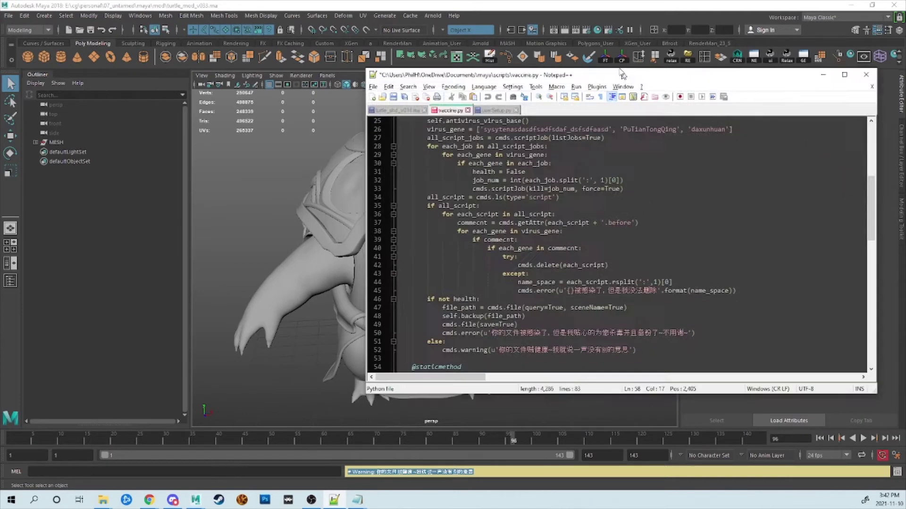
{"action": "scroll", "coordinate": [448, 257], "scroll_direction": "up", "scroll_amount": 9}
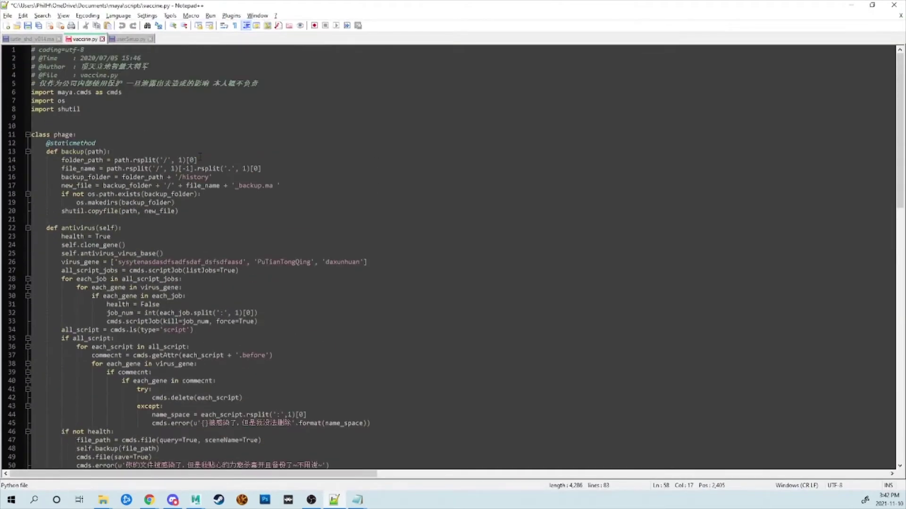
{"action": "scroll", "coordinate": [210, 194], "scroll_direction": "down", "scroll_amount": 20}
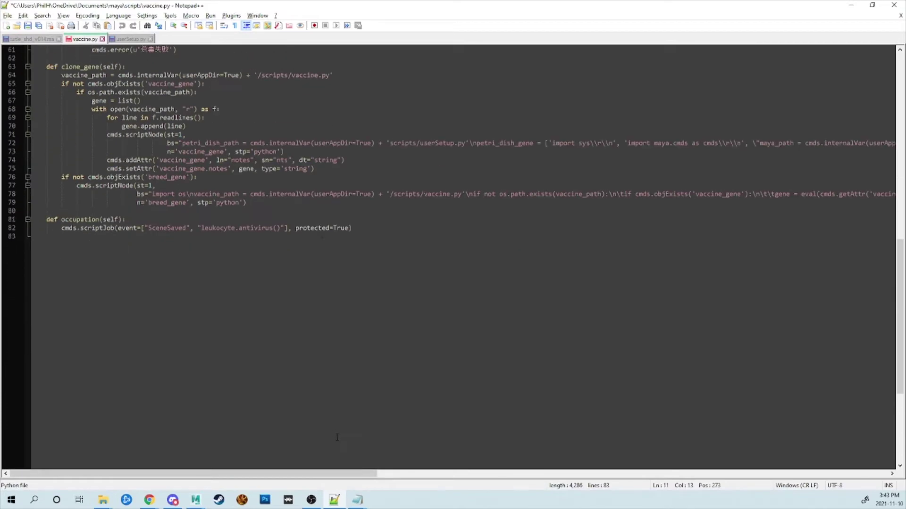
{"action": "scroll", "coordinate": [355, 424], "scroll_direction": "up", "scroll_amount": 4}
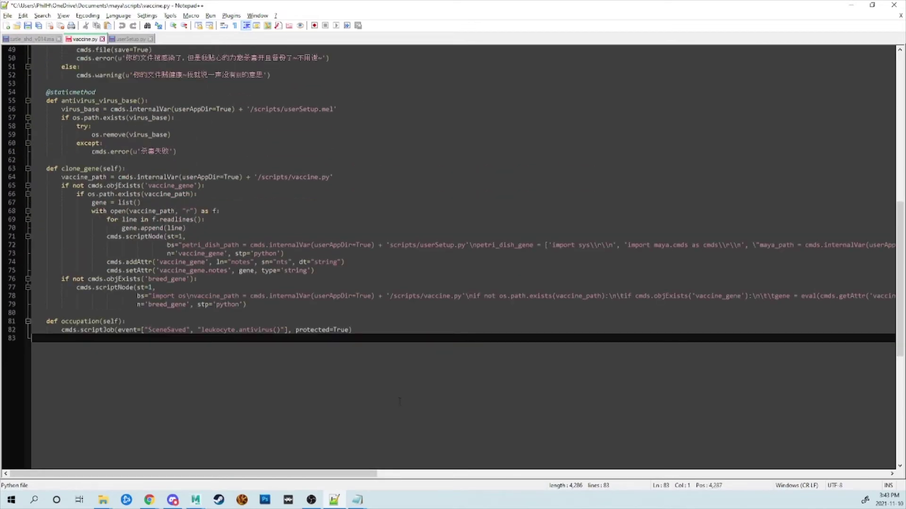
{"action": "scroll", "coordinate": [399, 402], "scroll_direction": "up", "scroll_amount": 14}
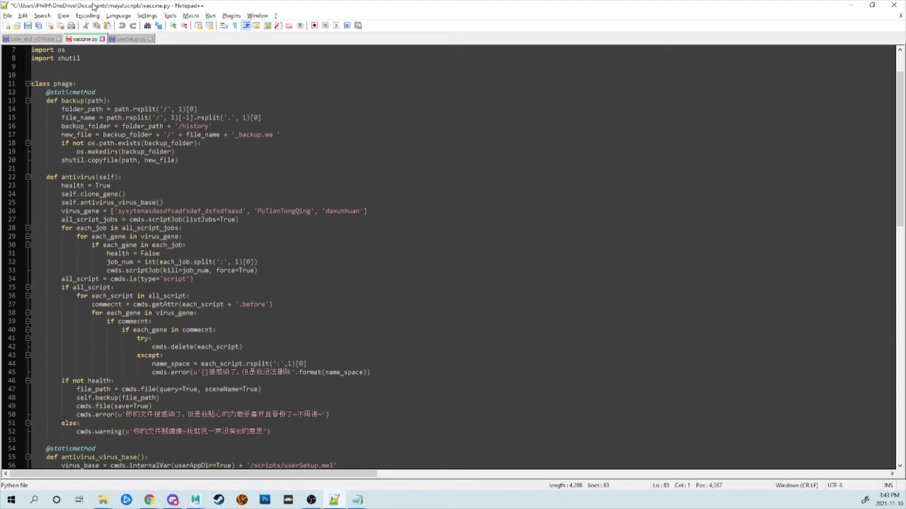
{"action": "left_click_drag", "start_coordinate": [94, 7], "coordinate": [905, 293]}
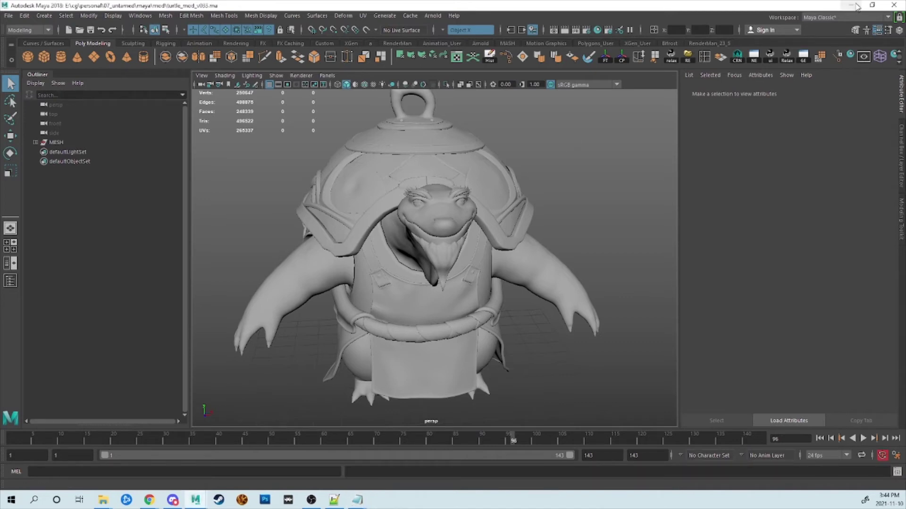
- Close Maya and delete the userSetup and vaccine files from the scripts folder
{"action": "left_click", "coordinate": [894, 7]}
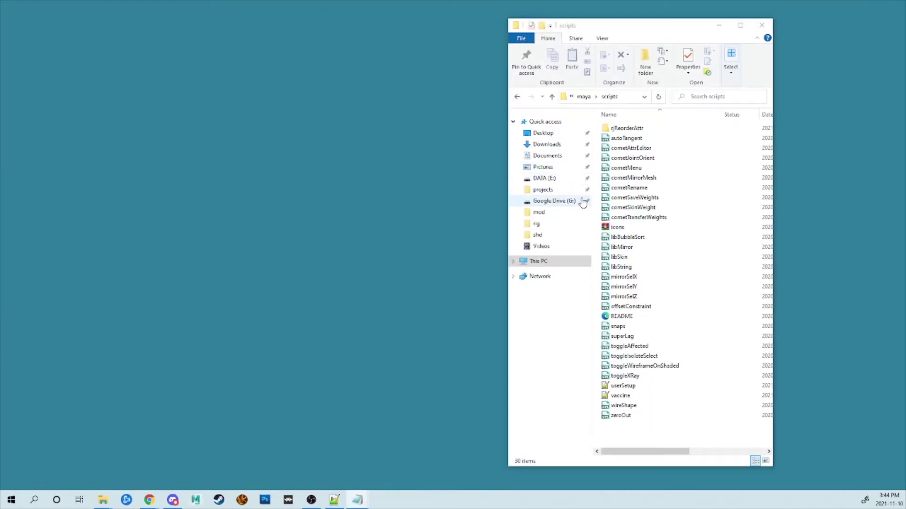
{"action": "left_click", "coordinate": [642, 387]}
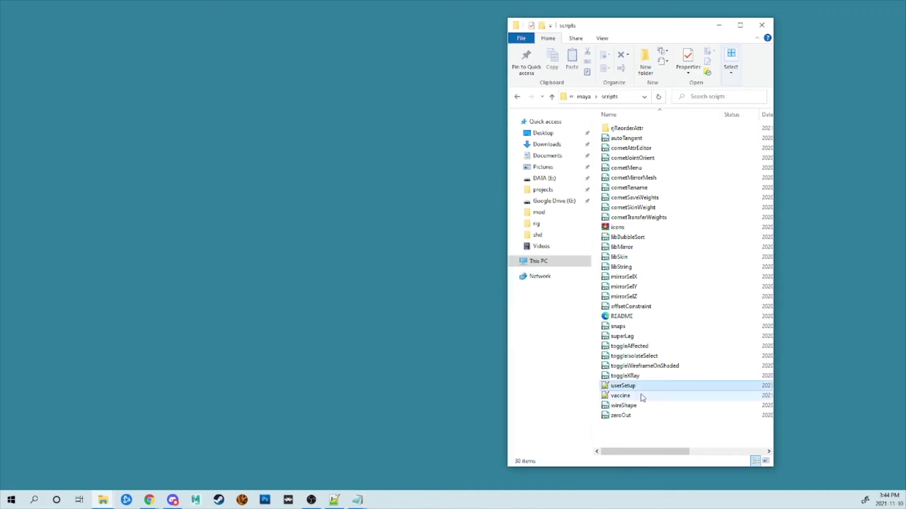
{"action": "left_click", "coordinate": [647, 396], "text": "shift"}
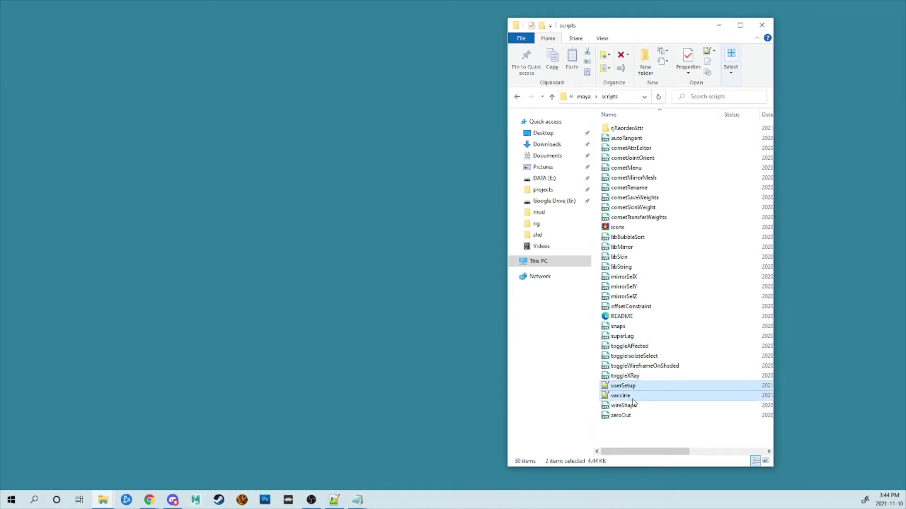
{"action": "key", "text": "Delete"}
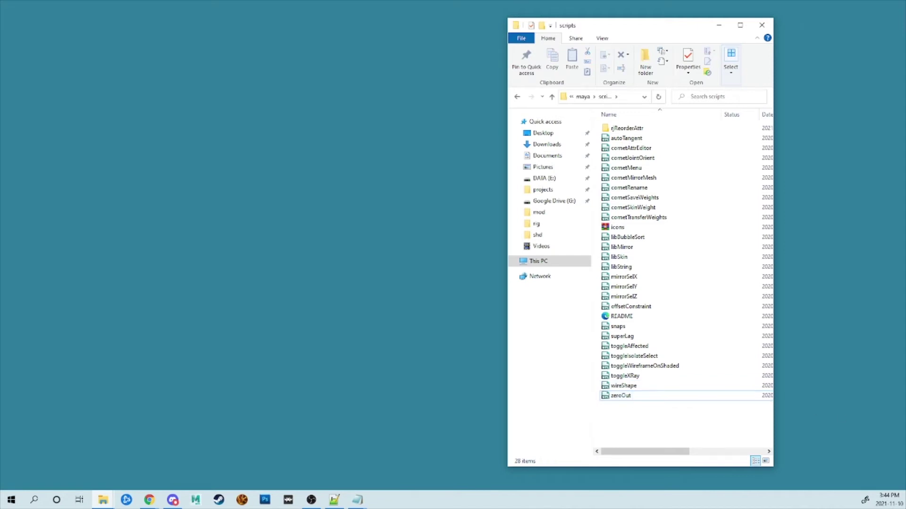
- Open a second File Explorer window beside the scripts folder and go to the mod folder
{"action": "key", "text": "super+d"}
{"action": "key", "text": "super+d"}
{"action": "key", "text": "super+e"}
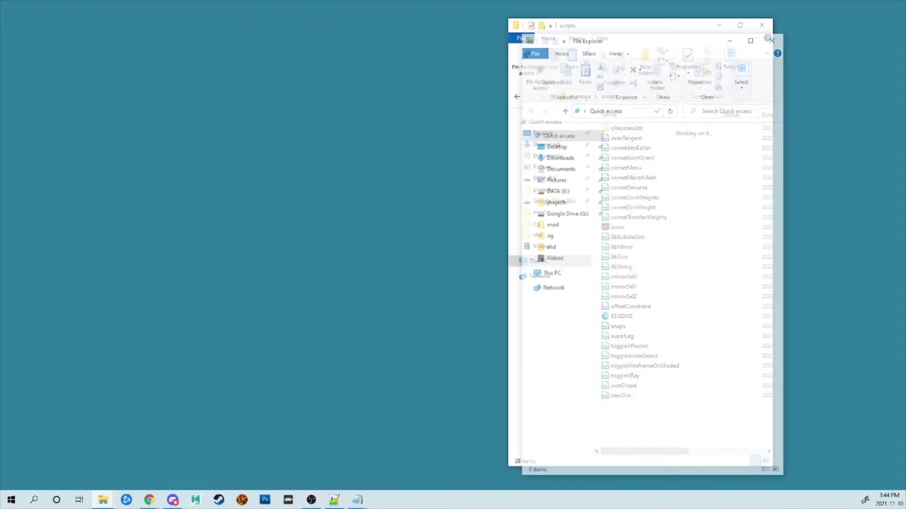
{"action": "left_click_drag", "start_coordinate": [641, 38], "coordinate": [357, 35]}
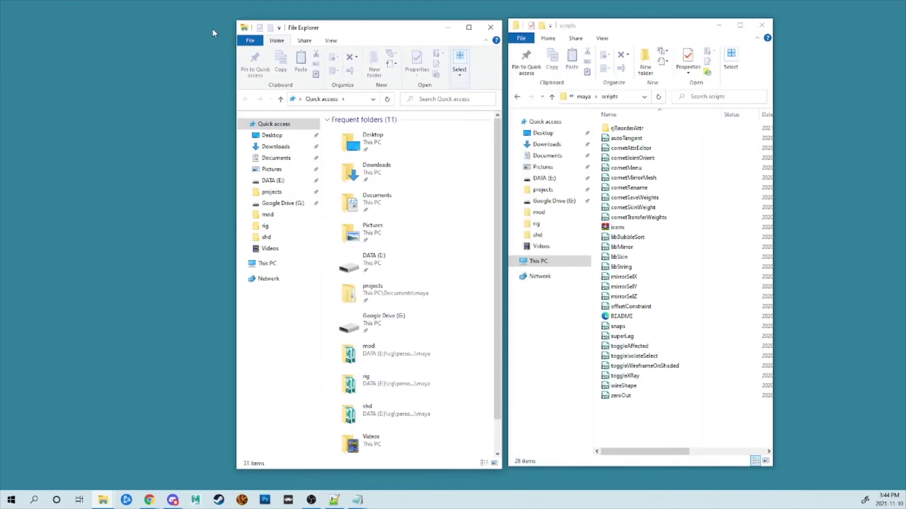
{"action": "left_click_drag", "start_coordinate": [236, 22], "coordinate": [12, 19]}
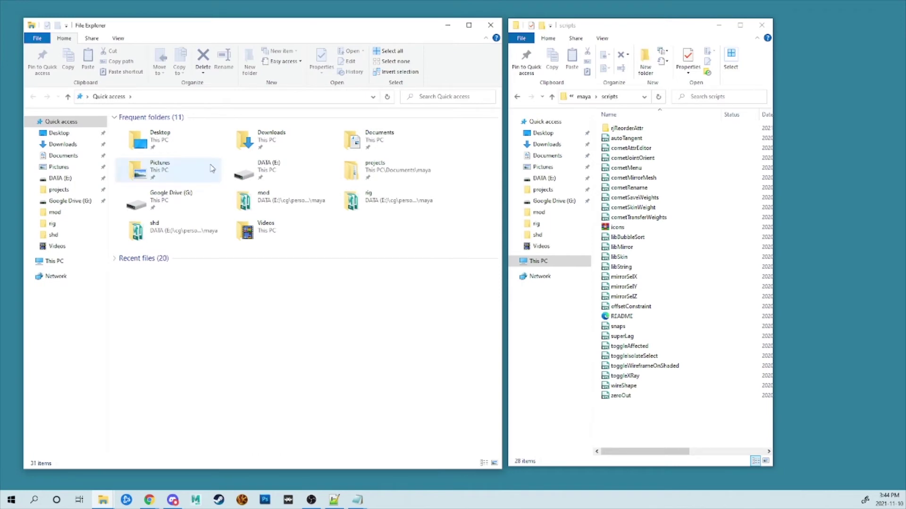
{"action": "double_click", "coordinate": [255, 206]}
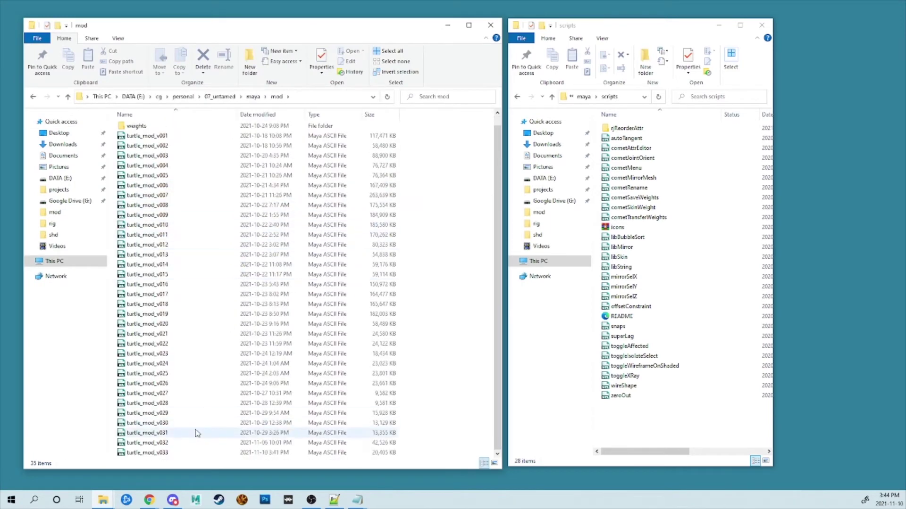
- Open the turtle_mod_v033 scene file from the mod folder in Notepad and maximize the window
{"action": "right_click", "coordinate": [185, 454]}
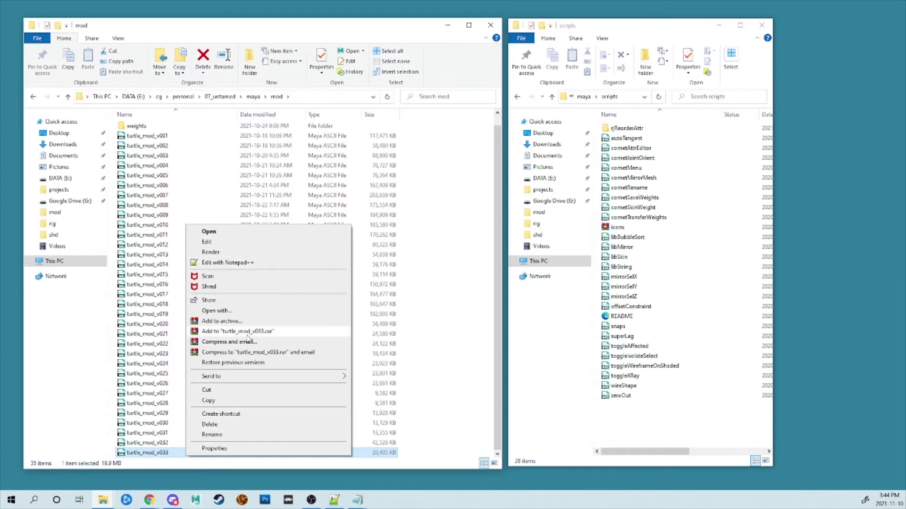
{"action": "left_click", "coordinate": [267, 312]}
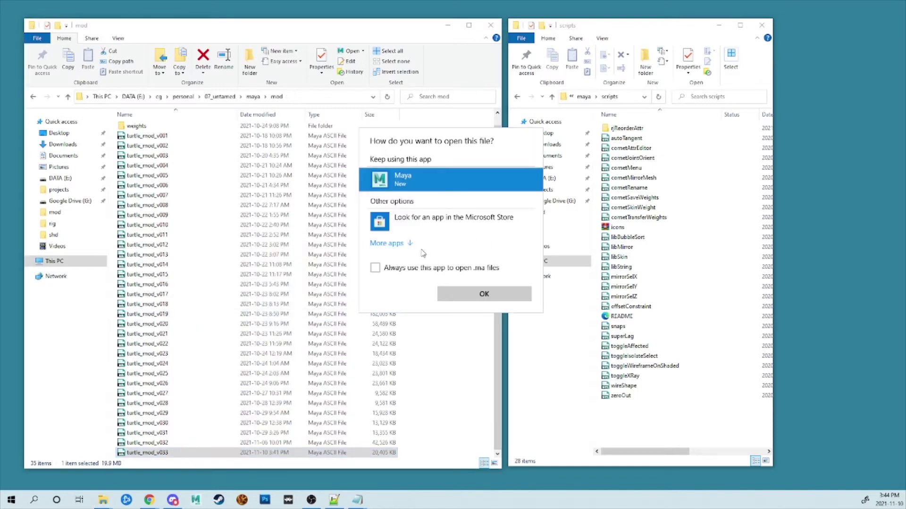
{"action": "left_click", "coordinate": [422, 250]}
{"action": "scroll", "coordinate": [421, 275], "scroll_direction": "down", "scroll_amount": 1}
{"action": "left_click", "coordinate": [422, 275]}
{"action": "left_click", "coordinate": [484, 356]}
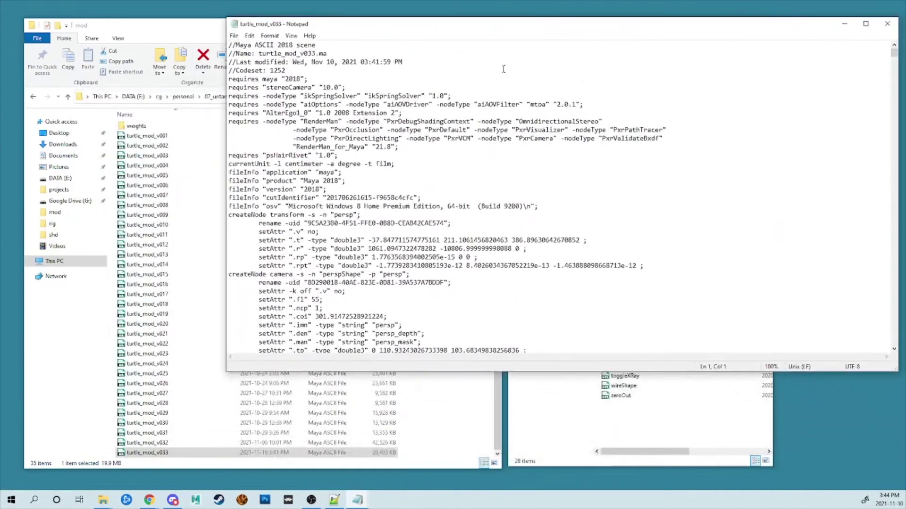
{"action": "double_click", "coordinate": [716, 25]}
- Search the turtle_mod_v033 scene text for "vaccine" and bring the matching script node block into view
{"action": "mouse_move", "coordinate": [902, 32]}
{"action": "left_mouse_down"}
{"action": "mouse_move", "coordinate": [902, 96]}
{"action": "mouse_move", "coordinate": [901, 27]}
{"action": "left_mouse_up"}
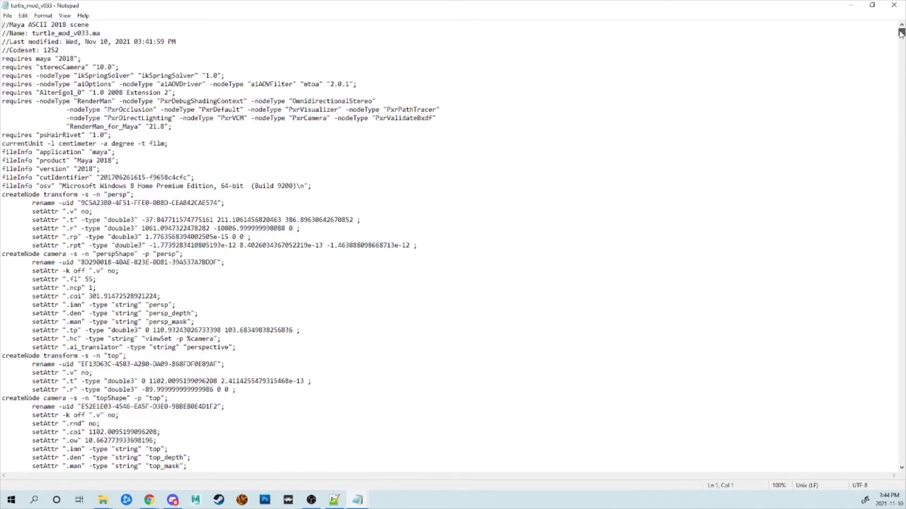
{"action": "scroll", "coordinate": [534, 106], "scroll_direction": "down", "scroll_amount": 10}
{"action": "left_click", "coordinate": [534, 106]}
{"action": "key", "text": "ctrl+f"}
{"action": "left_click_drag", "start_coordinate": [75, 87], "coordinate": [326, 87]}
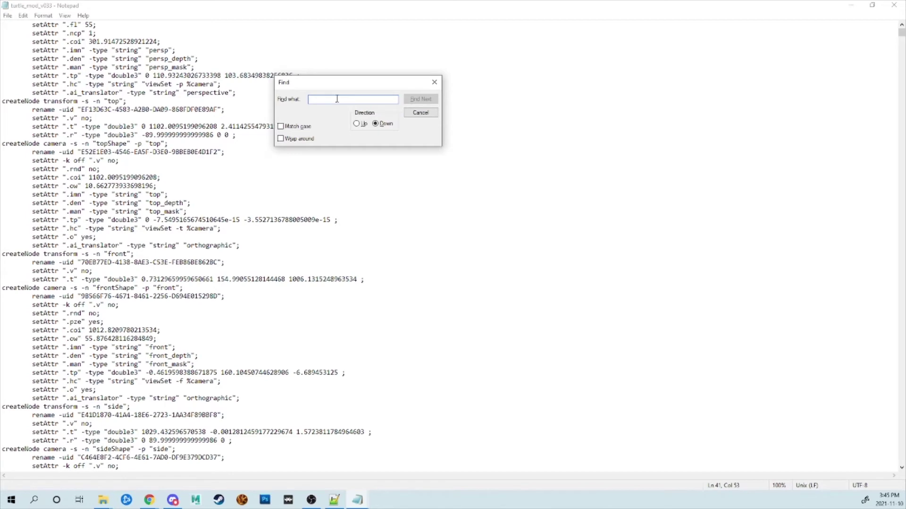
{"action": "type", "text": "vaccine"}
{"action": "key", "text": "Return"}
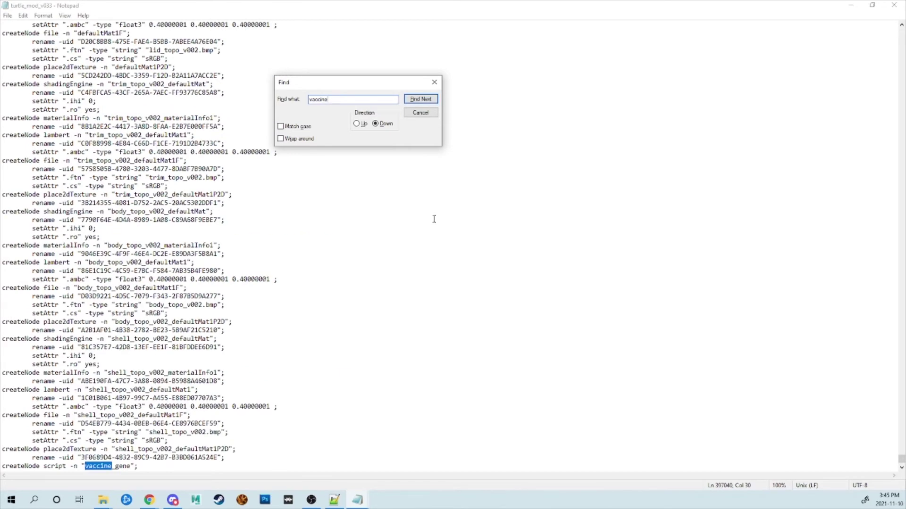
{"action": "scroll", "coordinate": [142, 277], "scroll_direction": "down", "scroll_amount": 9}
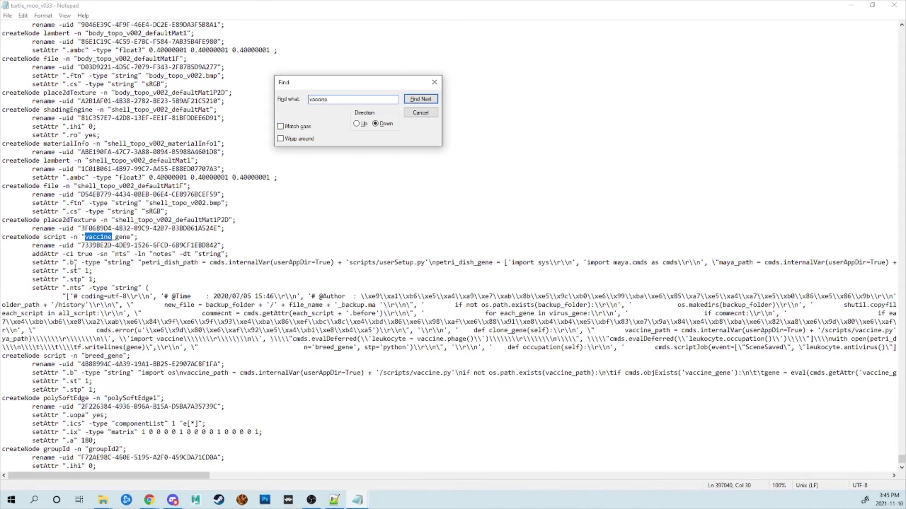
- Close the search and highlight the vaccine_gene and breed_gene script node names to identify the infected blocks
{"action": "left_click", "coordinate": [435, 82]}
{"action": "left_click", "coordinate": [89, 237]}
{"action": "double_click", "coordinate": [89, 236]}
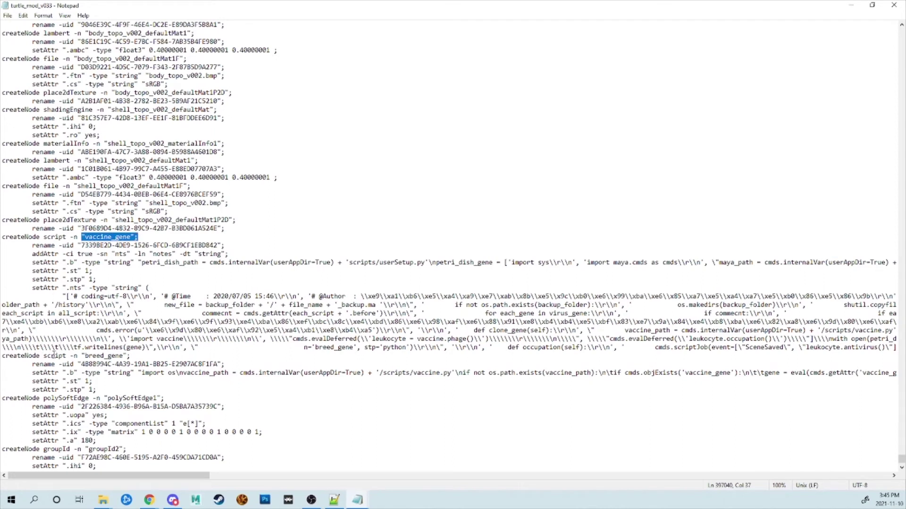
{"action": "left_click", "coordinate": [99, 356]}
{"action": "double_click", "coordinate": [99, 356]}
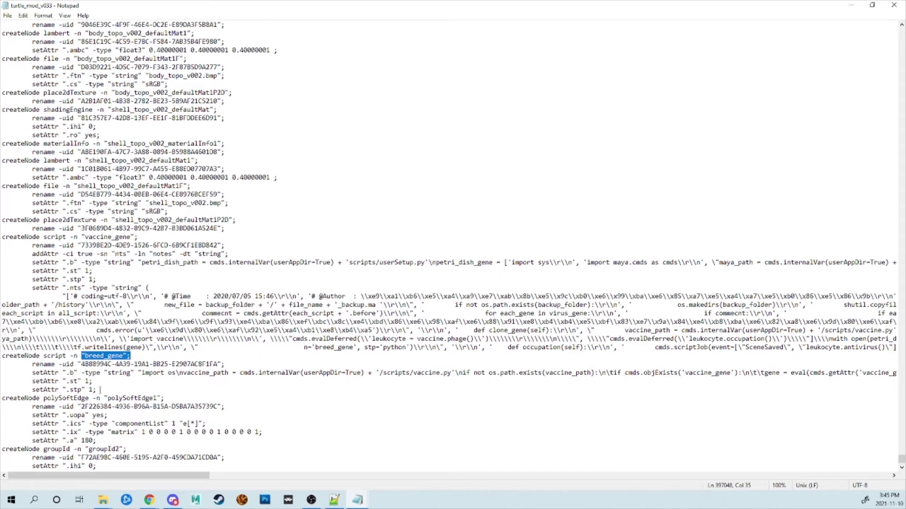
- Delete the complete vaccine_gene and breed_gene script node blocks, remove the leftover blank line, and save the scene file
{"action": "left_click_drag", "start_coordinate": [5, 357], "coordinate": [97, 390]}
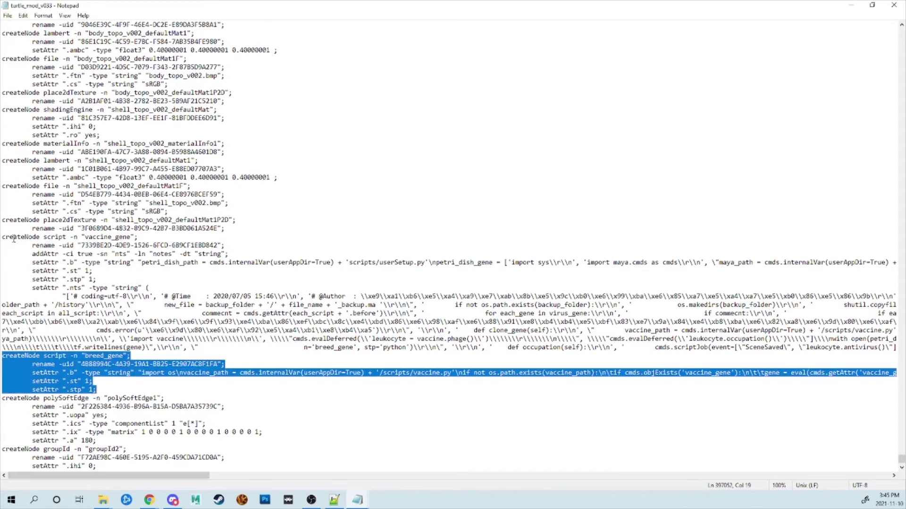
{"action": "left_click_drag", "start_coordinate": [5, 236], "coordinate": [215, 348]}
{"action": "left_click_drag", "start_coordinate": [108, 389], "coordinate": [3, 238]}
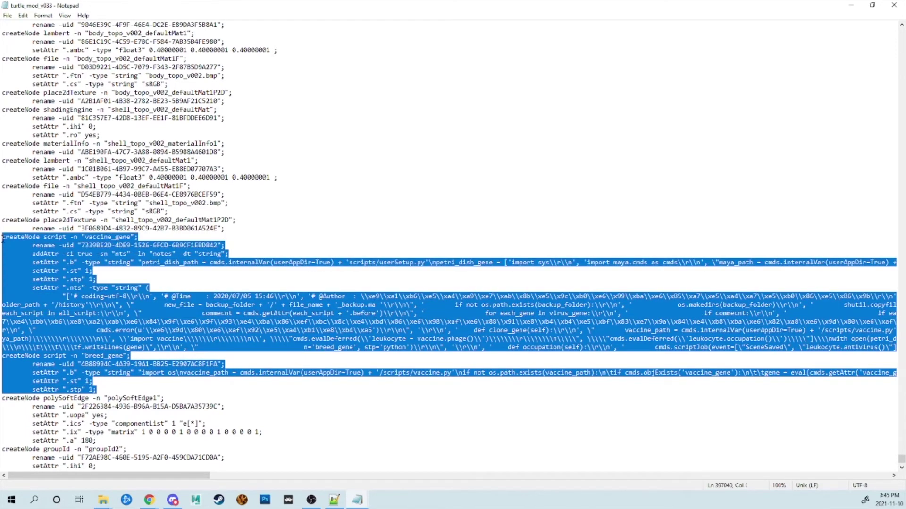
{"action": "key", "text": "Delete"}
{"action": "key", "text": "BackSpace"}
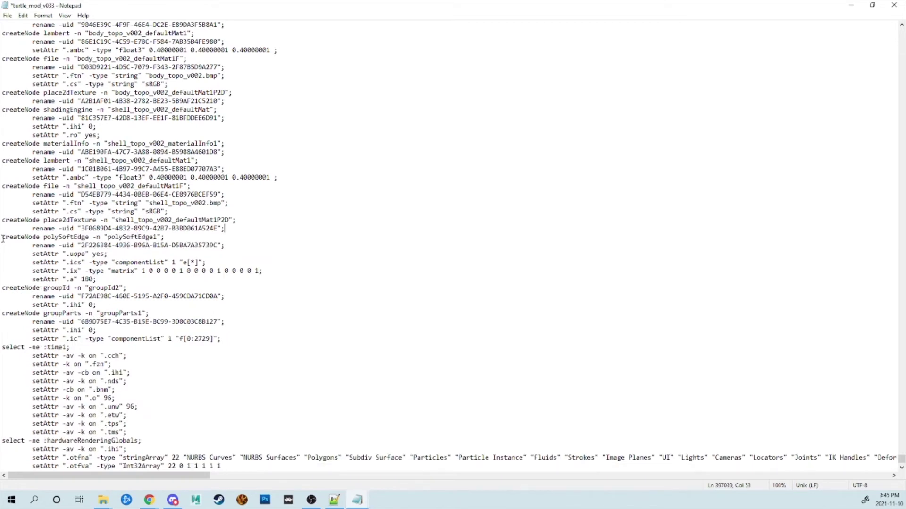
{"action": "key", "text": "ctrl+s"}
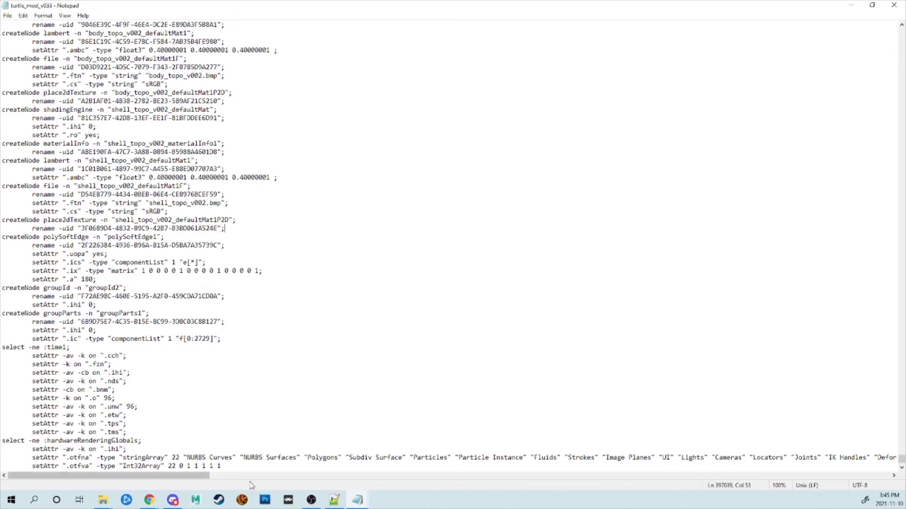
- Launch Maya and open turtle_mod_v033 from the mod folder, without saving the untitled scene
{"action": "left_click", "coordinate": [205, 500]}
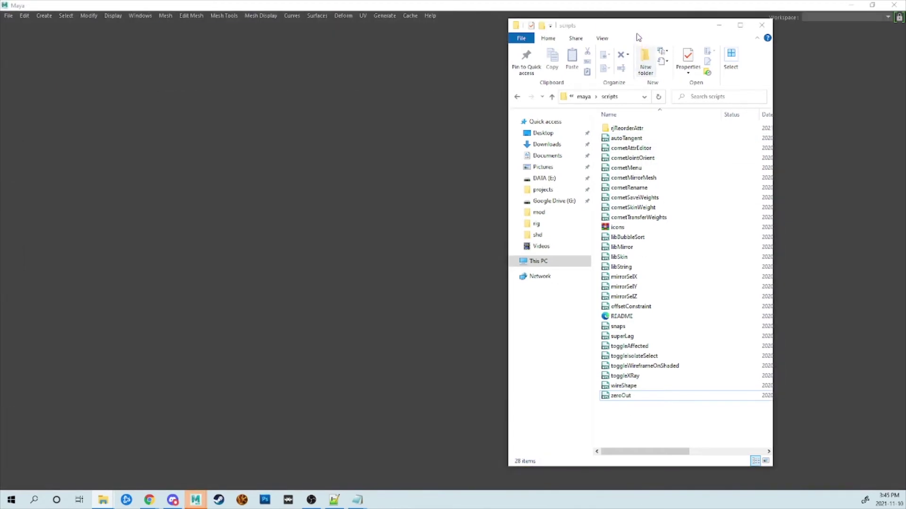
{"action": "left_click_drag", "start_coordinate": [632, 34], "coordinate": [818, 33]}
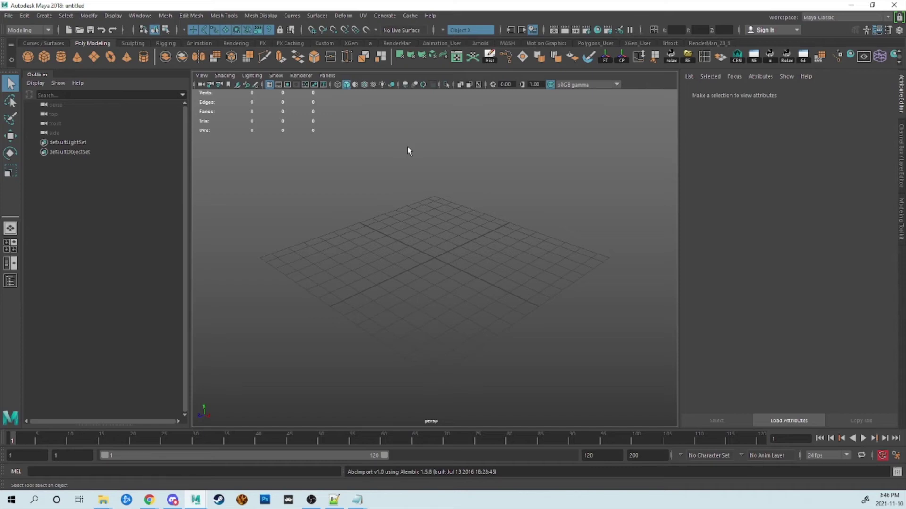
{"action": "key", "text": "ctrl+o"}
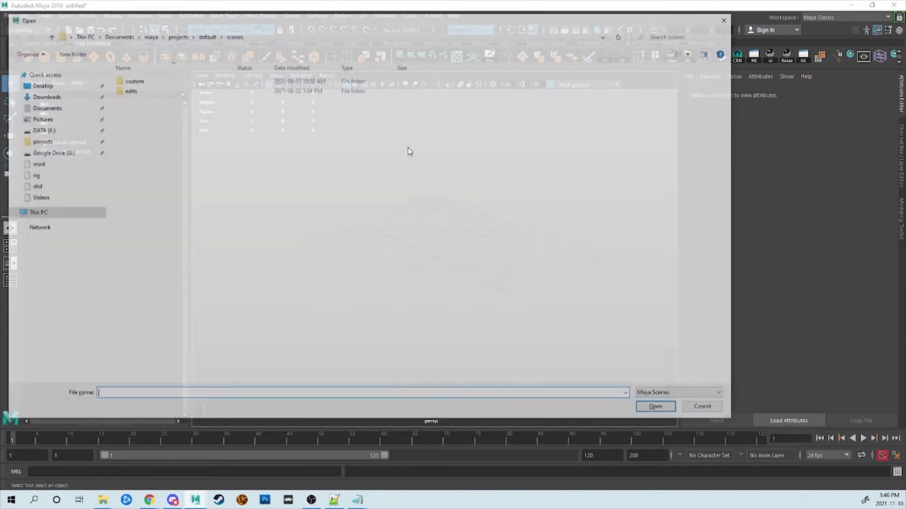
{"action": "left_click", "coordinate": [61, 165]}
{"action": "scroll", "coordinate": [217, 267], "scroll_direction": "down", "scroll_amount": 1}
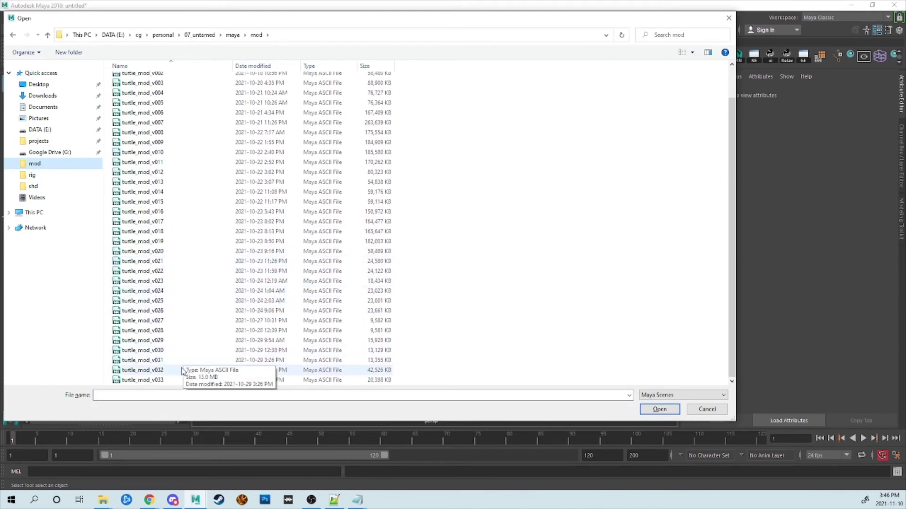
{"action": "left_click", "coordinate": [181, 383]}
{"action": "double_click", "coordinate": [181, 381]}
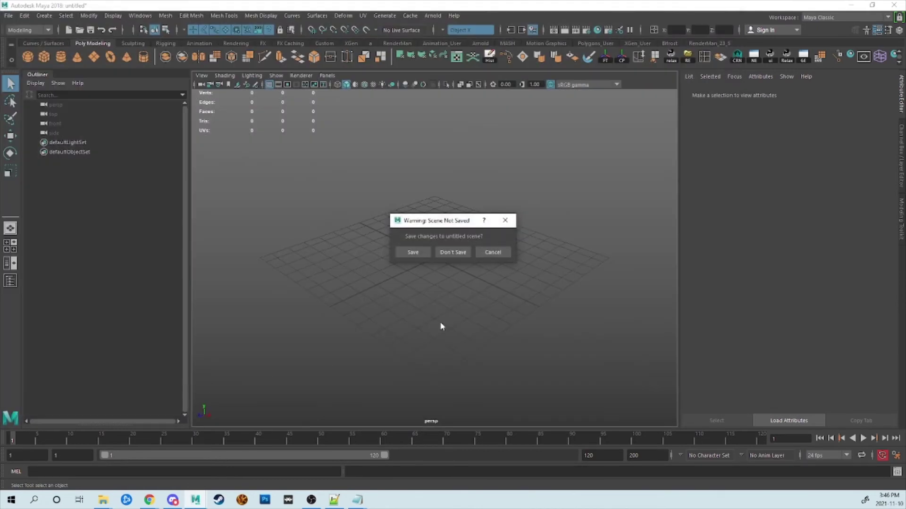
{"action": "left_click", "coordinate": [460, 253]}
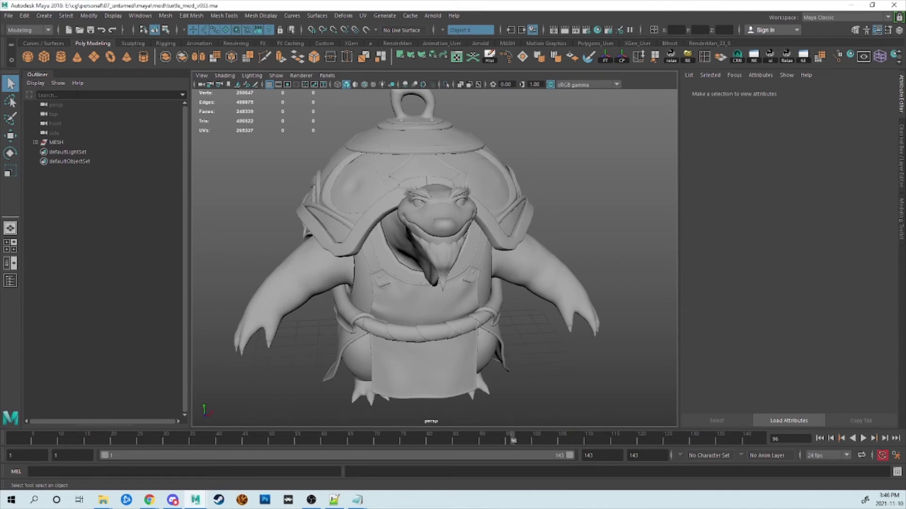
- Check the scripts folder for recreated files and list the scene's script nodes in the Expression Editor
{"action": "key", "text": "alt+Tab"}
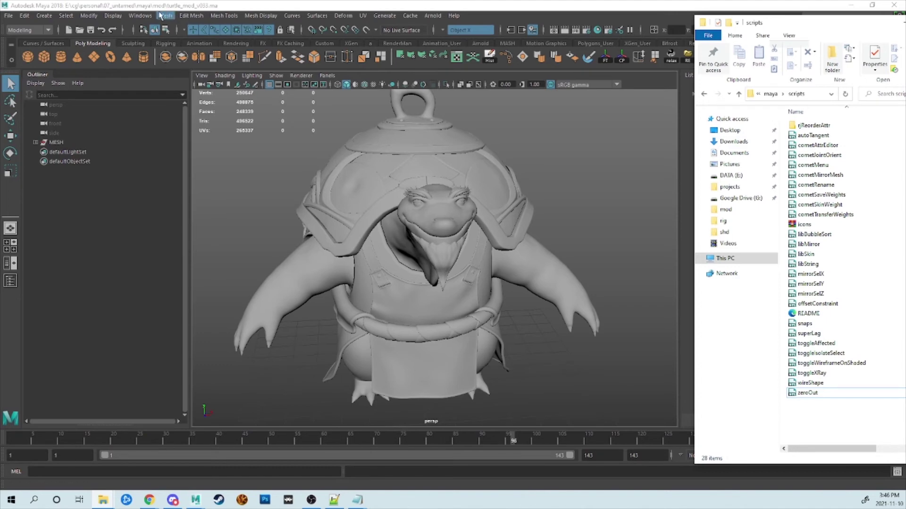
{"action": "left_click", "coordinate": [139, 16]}
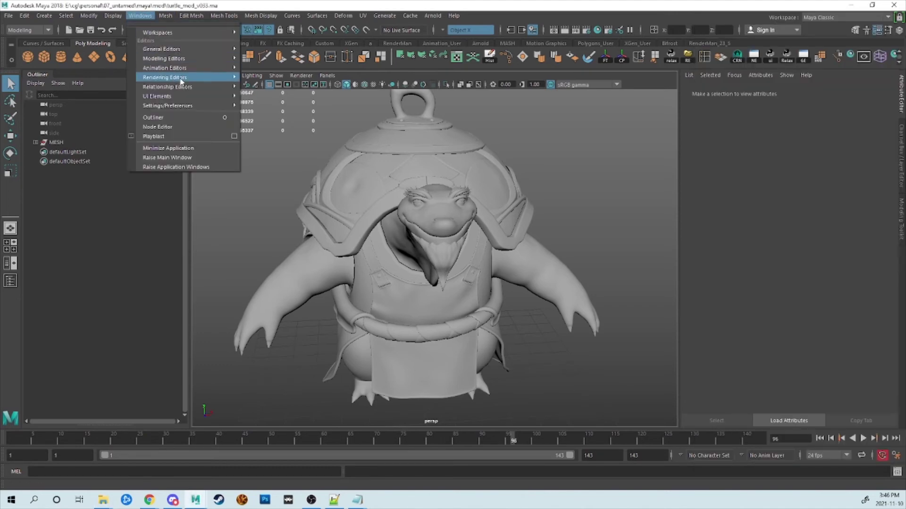
{"action": "mouse_move", "coordinate": [190, 68]}
{"action": "left_click", "coordinate": [276, 155]}
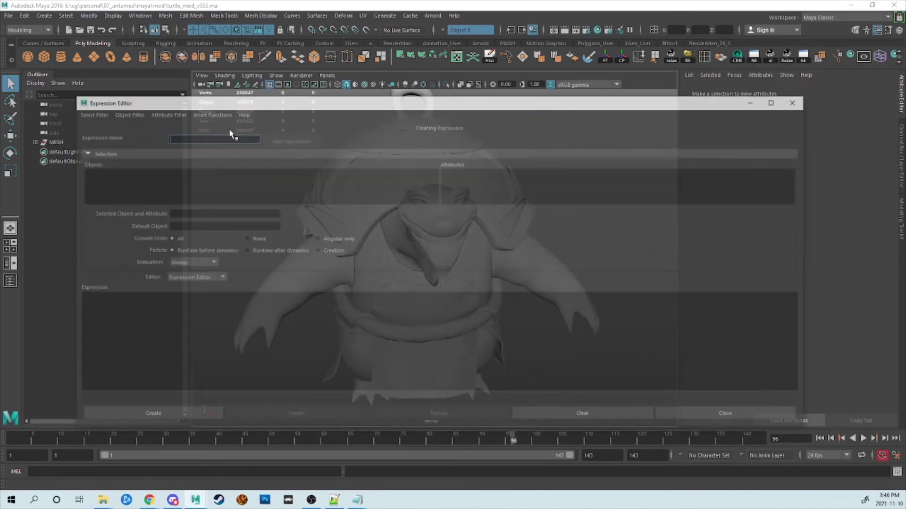
{"action": "left_click", "coordinate": [83, 115]}
{"action": "left_click", "coordinate": [106, 139]}
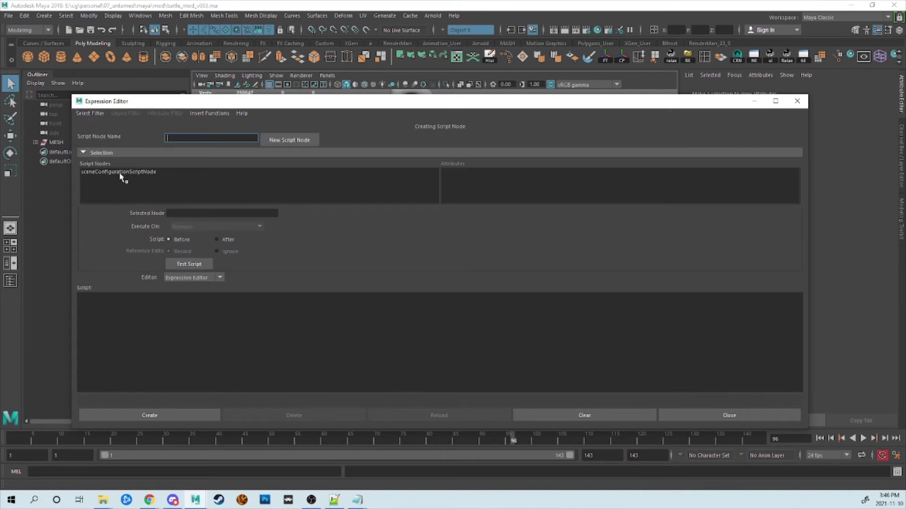
{"action": "left_click", "coordinate": [796, 101]}
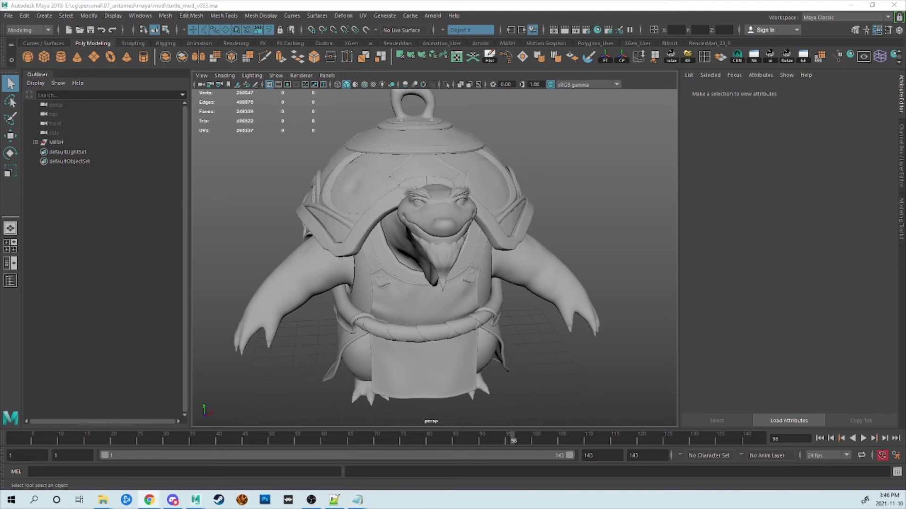
- Switch to Chrome and skip through the Vimeo video "Maya Vaccine Removal (Warning in Chinese)"
{"action": "left_click", "coordinate": [149, 500]}
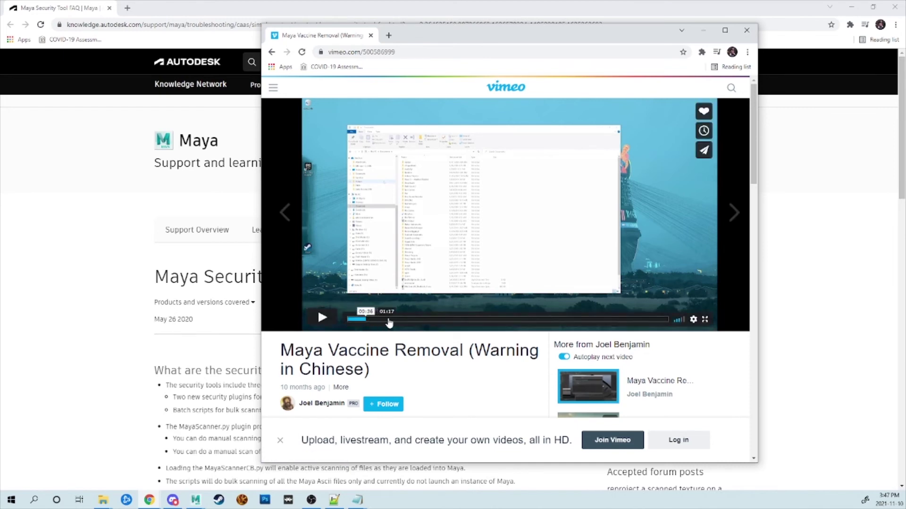
{"action": "left_click", "coordinate": [404, 320]}
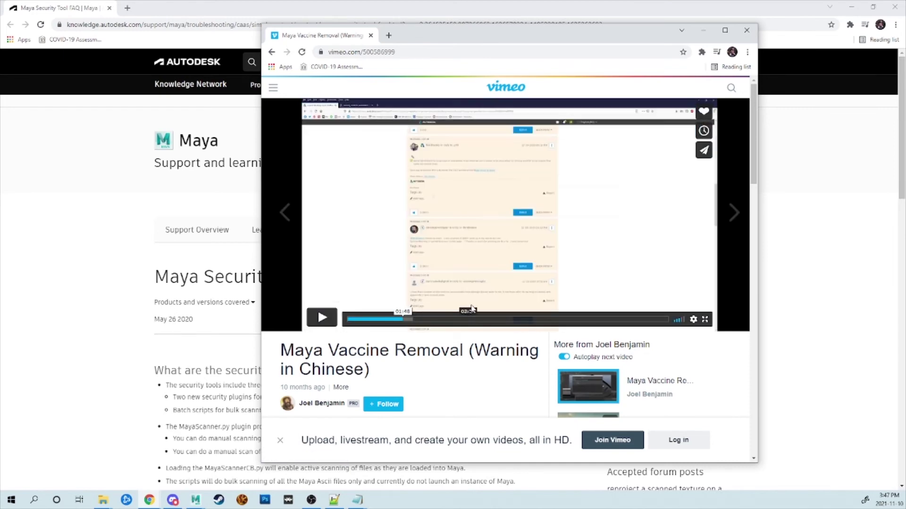
{"action": "left_click", "coordinate": [427, 320]}
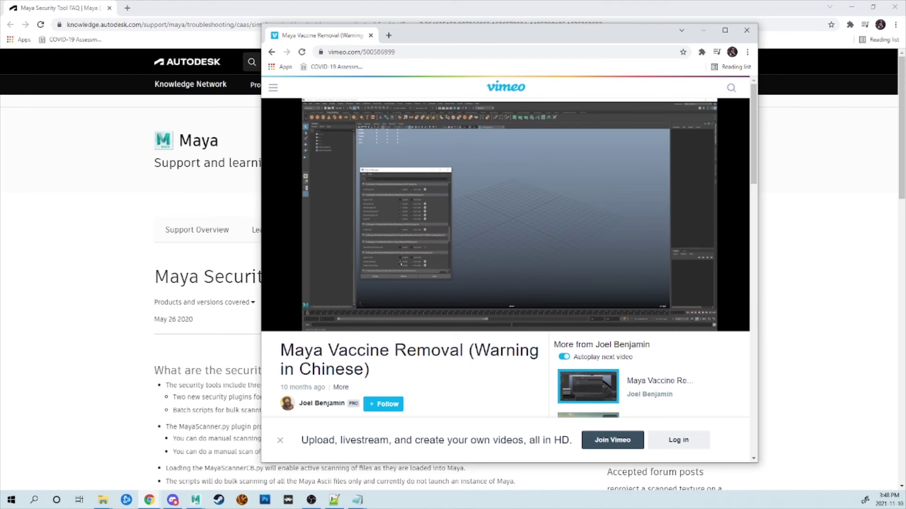
- Switch to the mod folder in File Explorer and open the turtle_mod_v032 scene file in Notepad
{"action": "key", "text": "alt+Tab"}
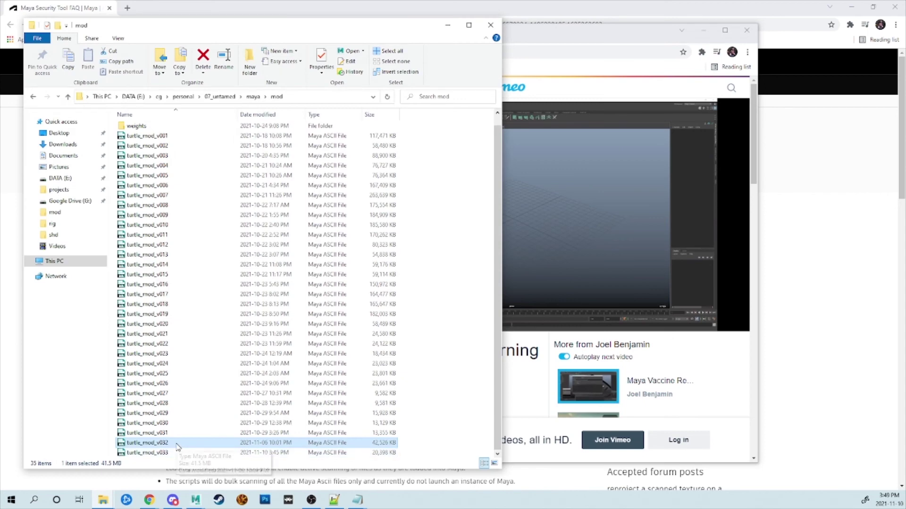
{"action": "right_click", "coordinate": [177, 447]}
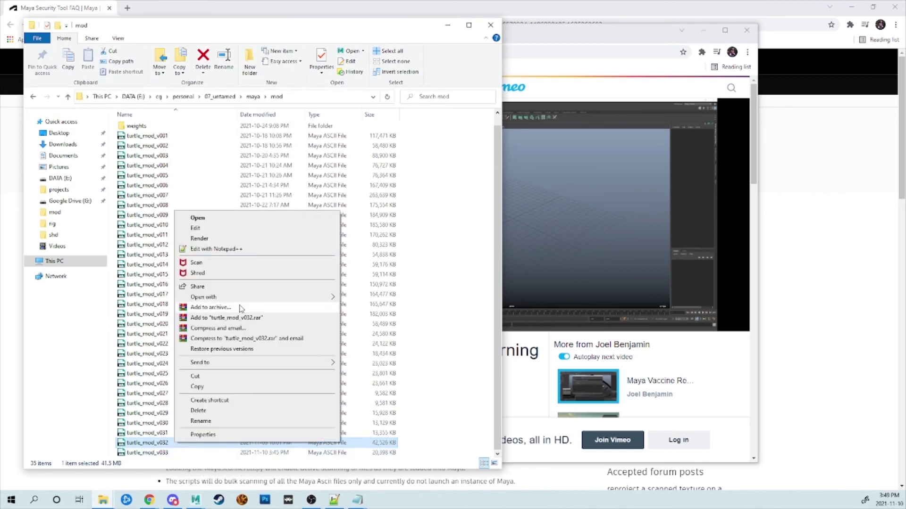
{"action": "mouse_move", "coordinate": [314, 298]}
{"action": "left_click", "coordinate": [360, 309]}
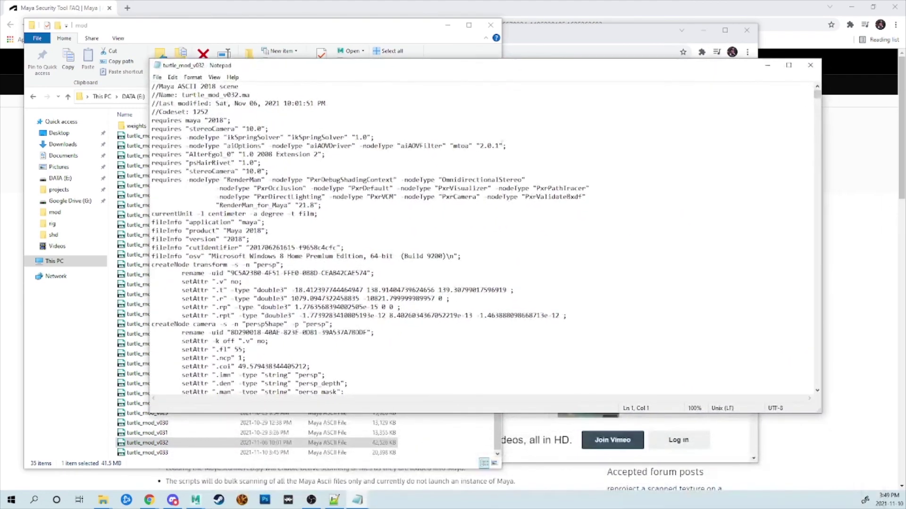
- Search the turtle_mod_v032 scene text for "vacc" and bring both infected script node blocks into view
{"action": "left_click", "coordinate": [601, 185]}
{"action": "key", "text": "ctrl+f"}
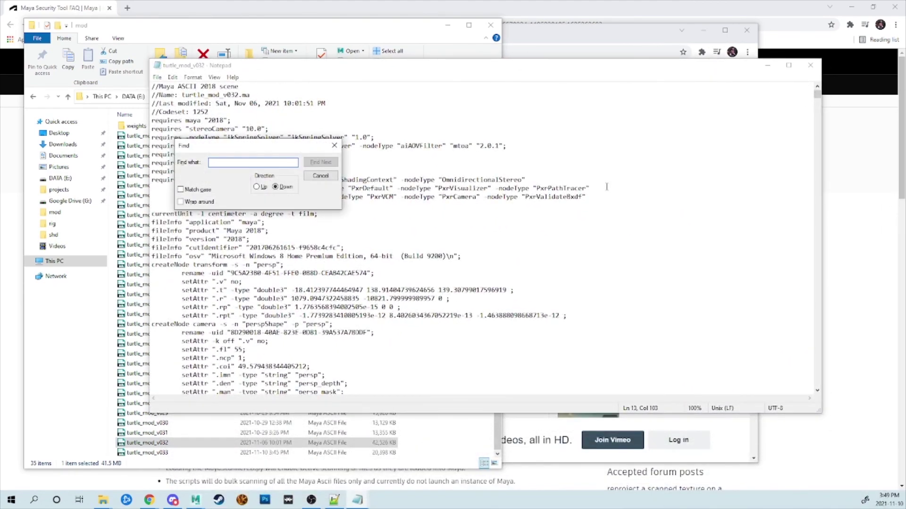
{"action": "type", "text": "vacc"}
{"action": "key", "text": "Return"}
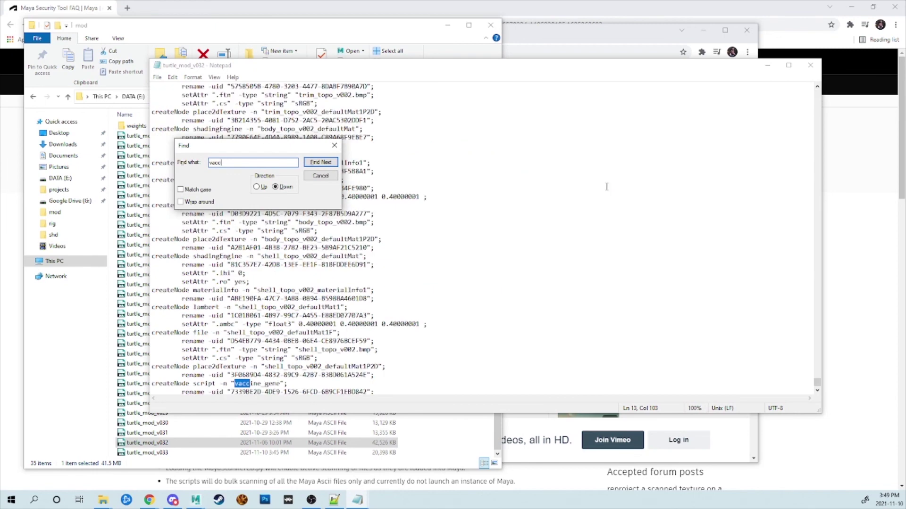
{"action": "scroll", "coordinate": [606, 187], "scroll_direction": "down", "scroll_amount": 5}
{"action": "left_click", "coordinate": [334, 145]}
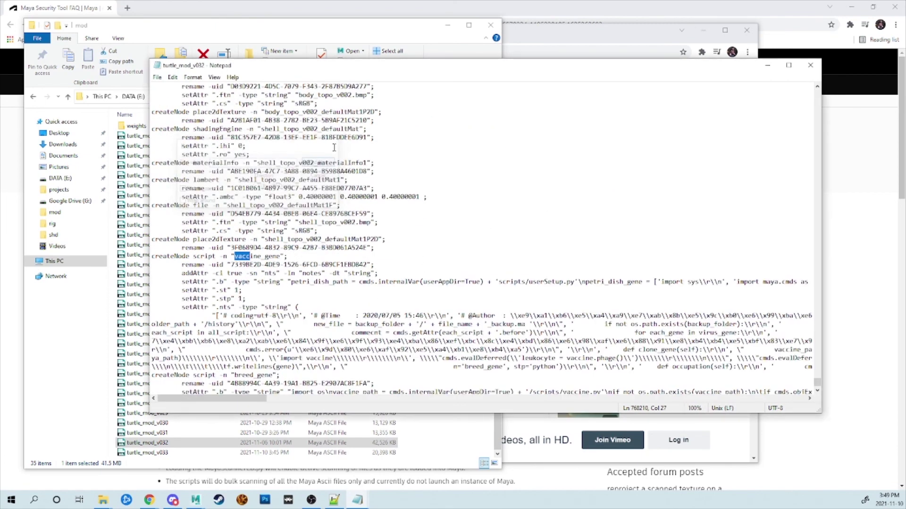
{"action": "scroll", "coordinate": [276, 281], "scroll_direction": "down", "scroll_amount": 4}
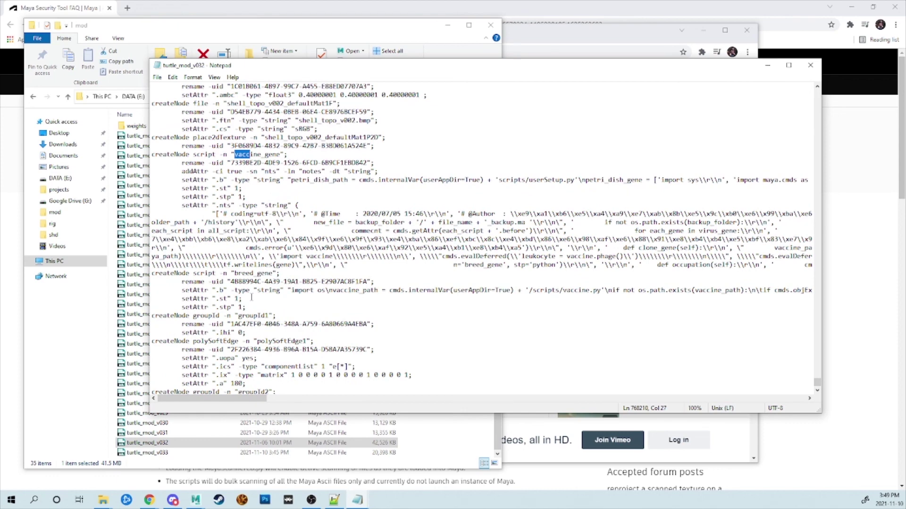
- Delete the vaccine_gene and breed_gene script node blocks from turtle_mod_v032, save the file, and close it
{"action": "left_click_drag", "start_coordinate": [254, 308], "coordinate": [116, 157]}
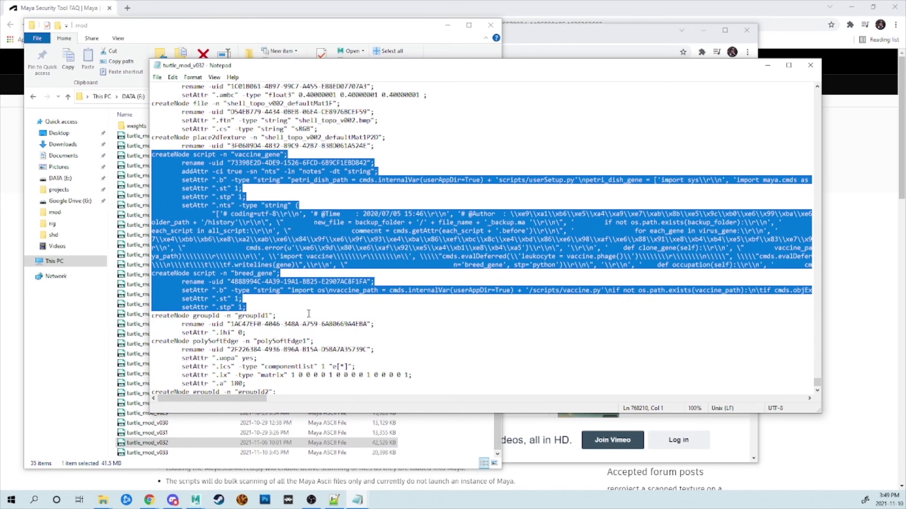
{"action": "key", "text": "BackSpace"}
{"action": "key", "text": "BackSpace"}
{"action": "key", "text": "ctrl+s"}
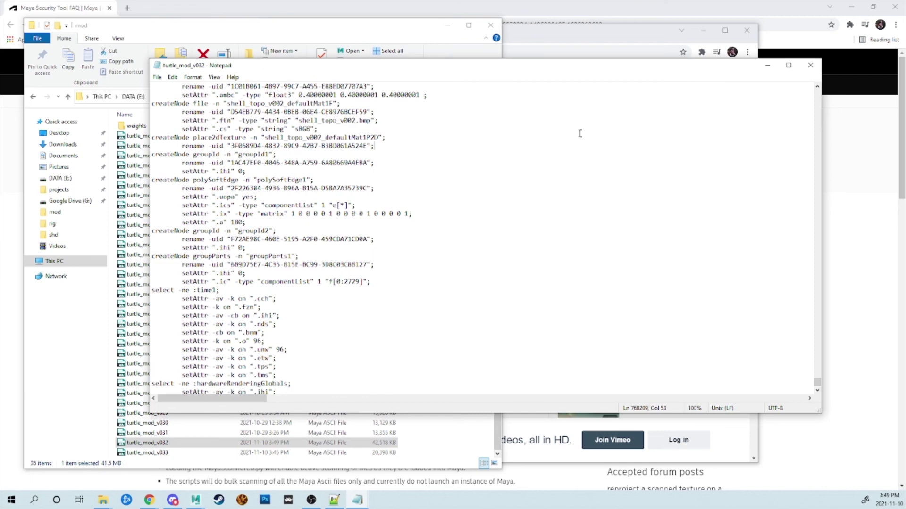
{"action": "left_click", "coordinate": [810, 65]}
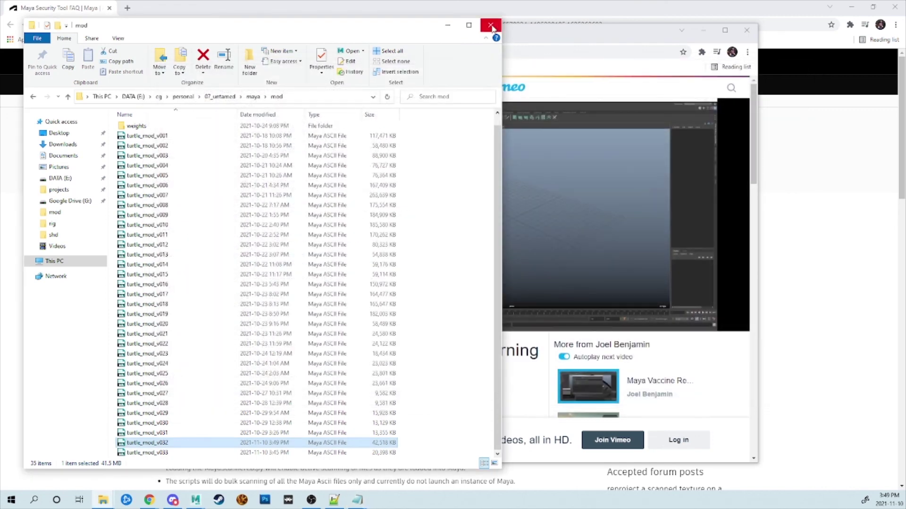